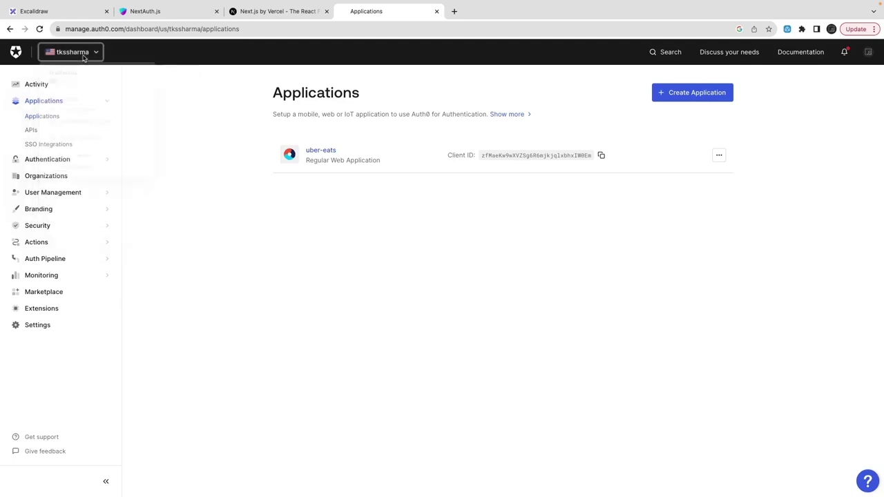
Look through the tenant's organizations, user list and authentication options
click(70, 51)
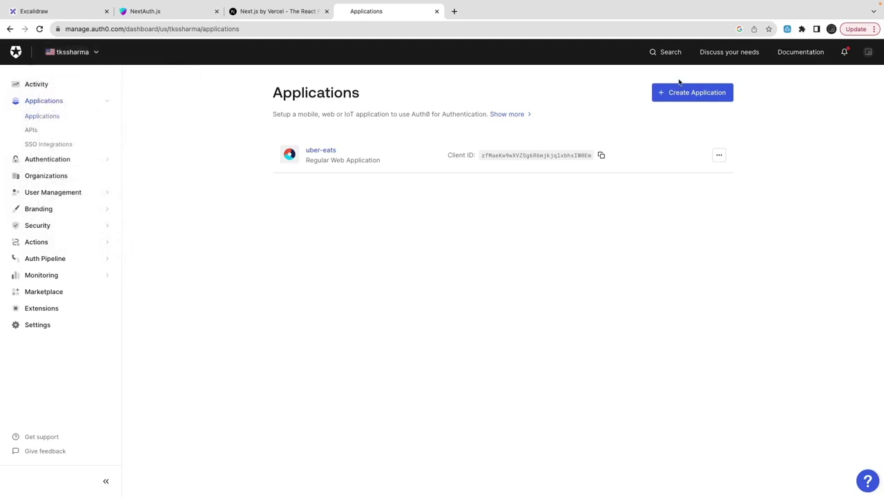
click(48, 175)
click(50, 151)
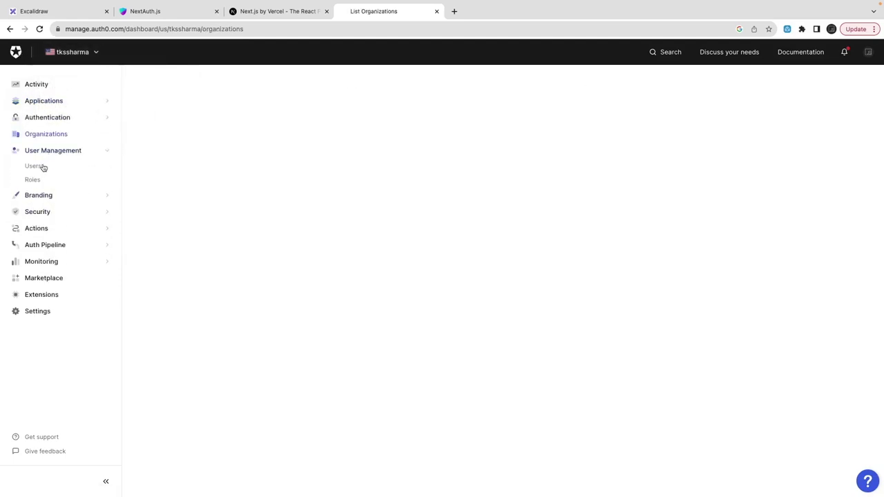
click(43, 167)
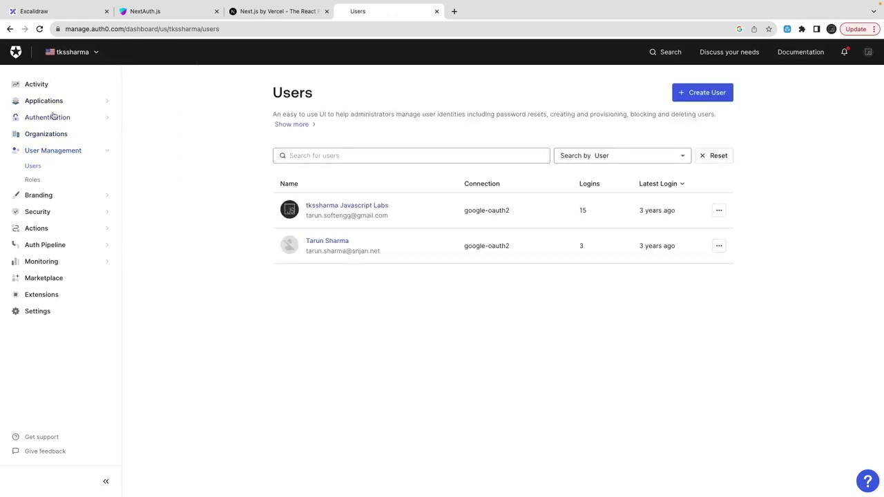
click(51, 102)
click(40, 159)
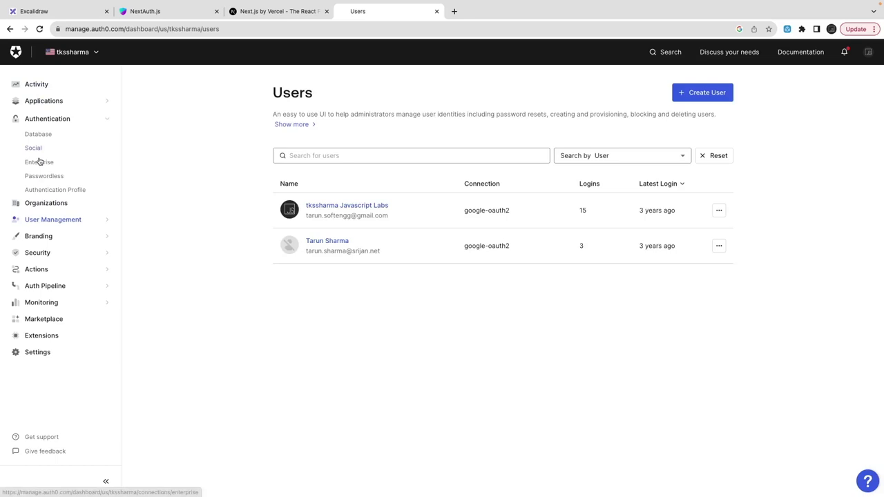
Create a Single Page Web Application named udemy.com and dismiss the survey popup
click(32, 101)
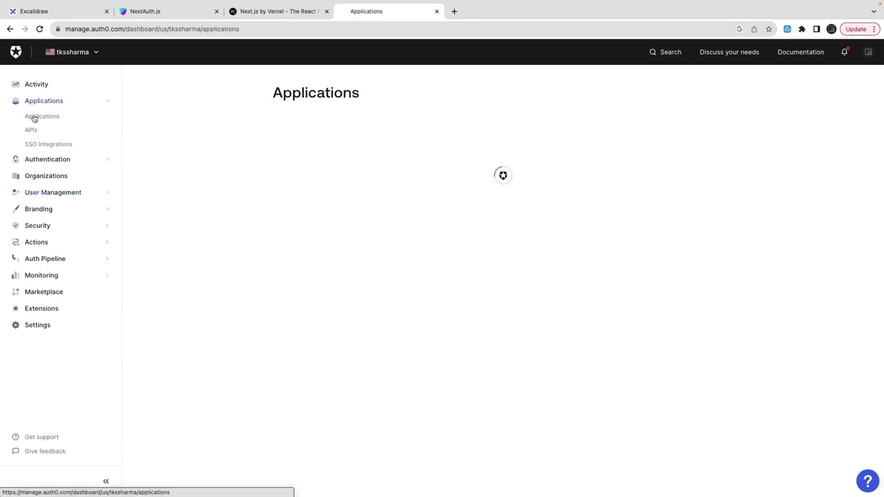
click(677, 94)
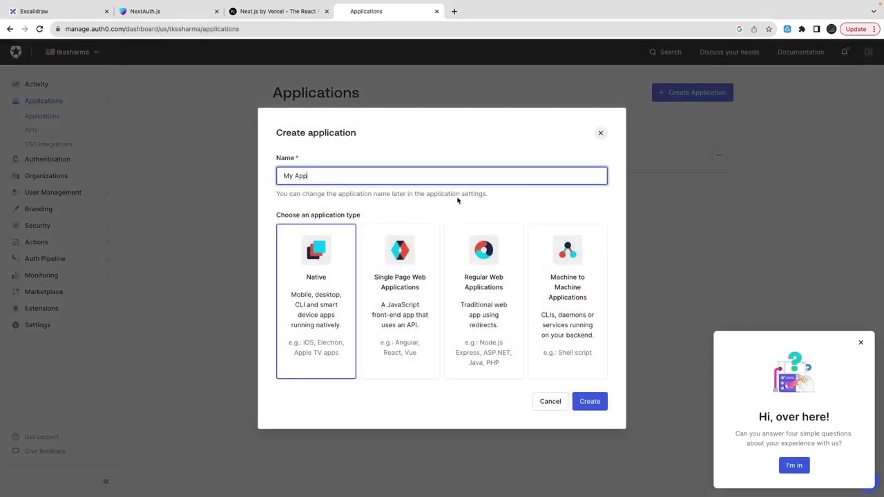
click(400, 309)
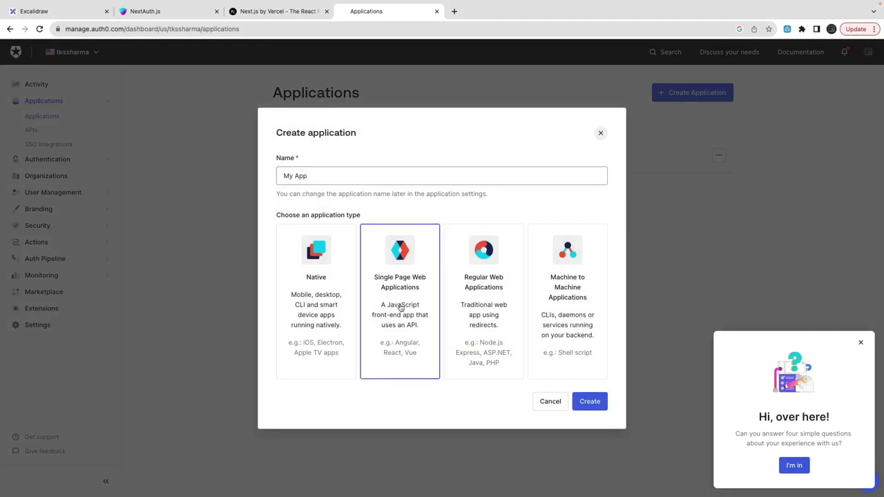
triple_click(313, 175)
text(udemy.com)
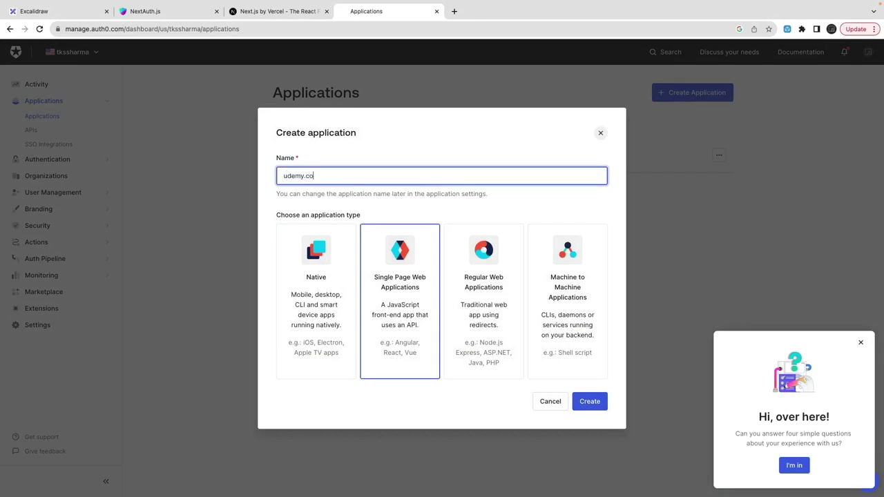
click(590, 402)
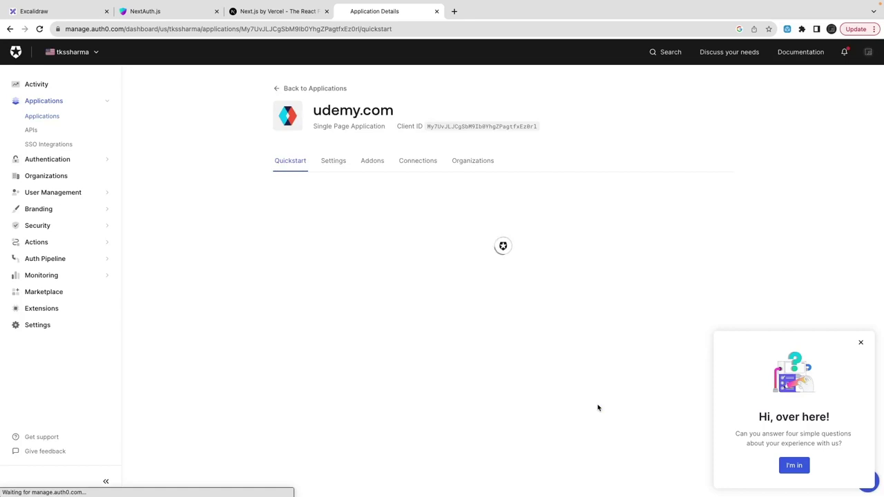
scroll(472, 263, down, 1)
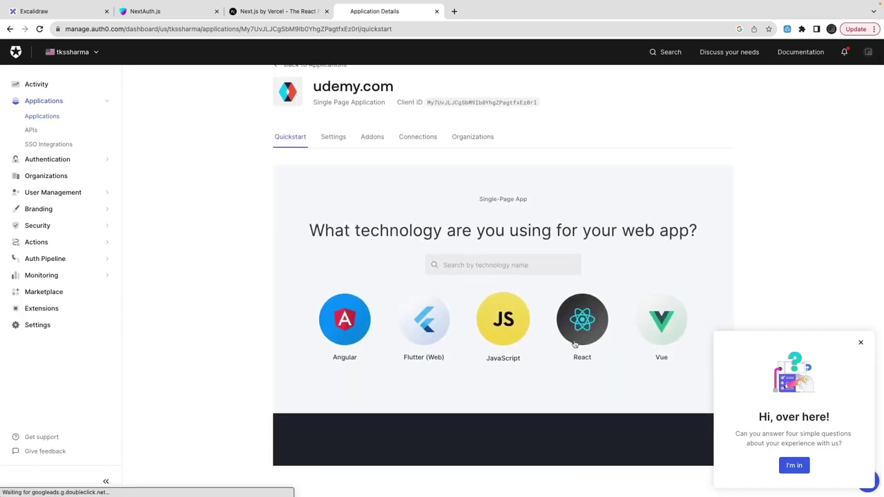
click(860, 344)
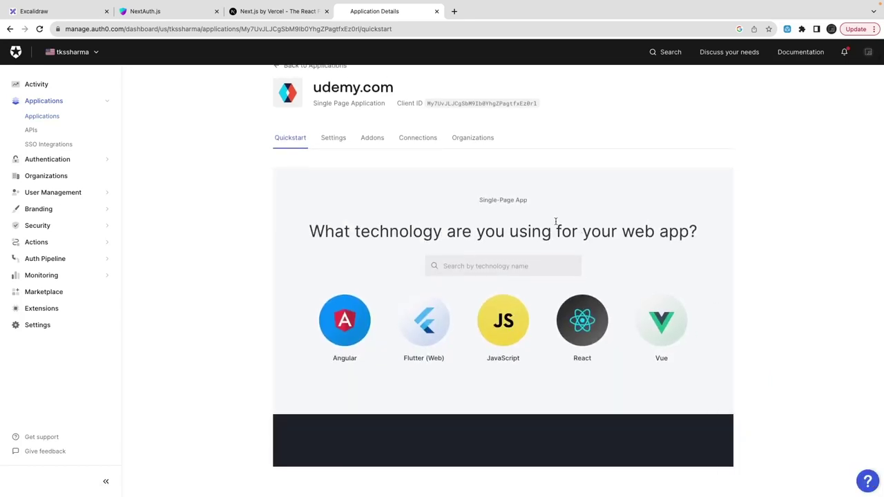
Create a Regular Web Application with the default name My App
click(45, 117)
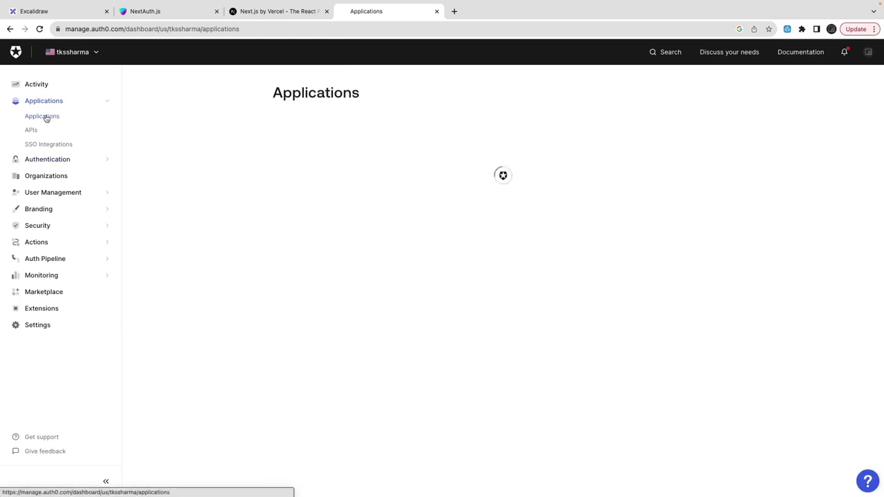
click(691, 93)
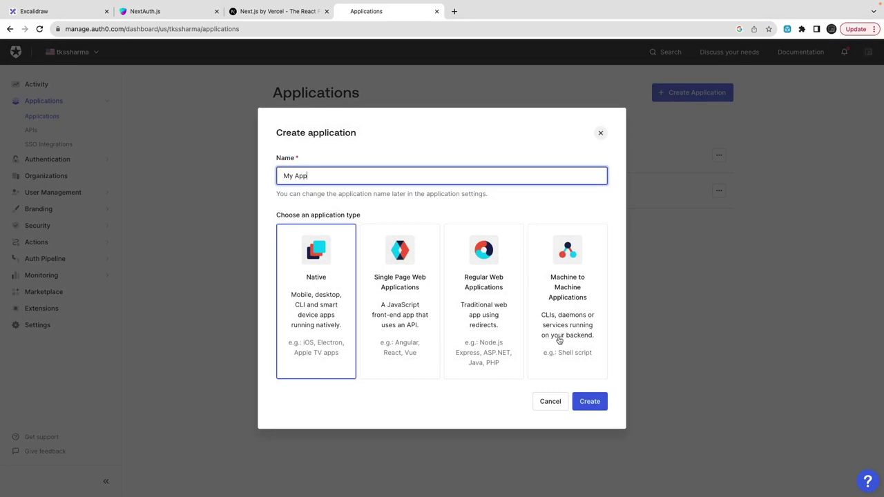
click(491, 356)
click(588, 400)
click(492, 358)
click(583, 399)
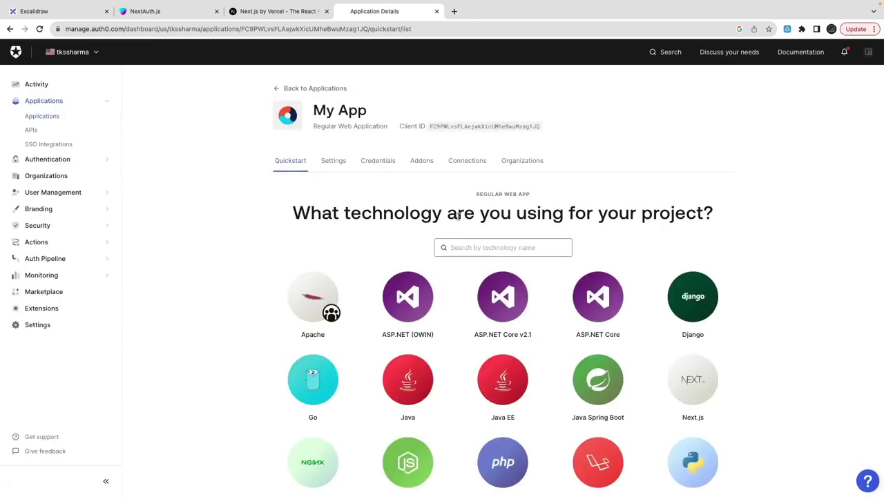
Delete the My App application from its settings, confirming with the application name
click(278, 91)
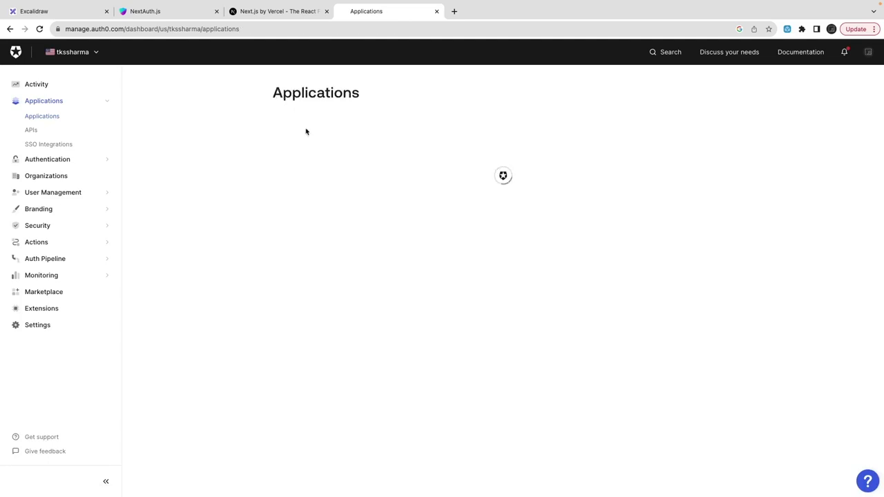
click(719, 155)
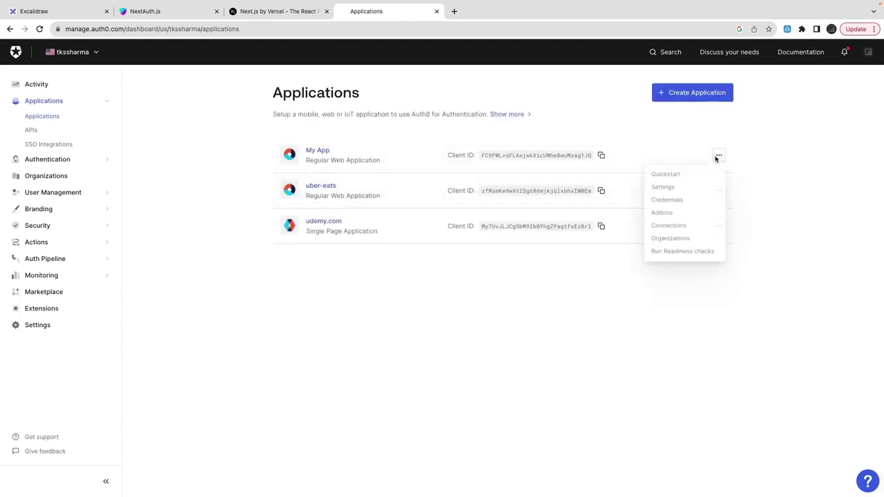
click(321, 152)
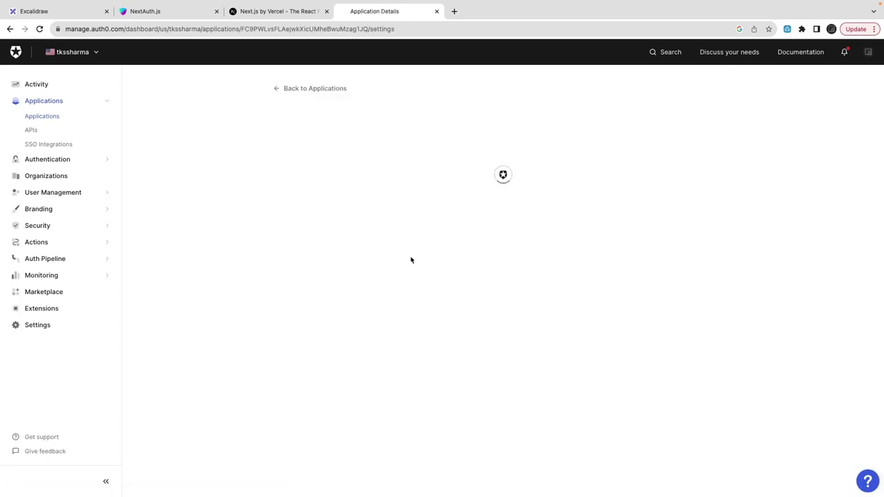
scroll(483, 249, down, 20)
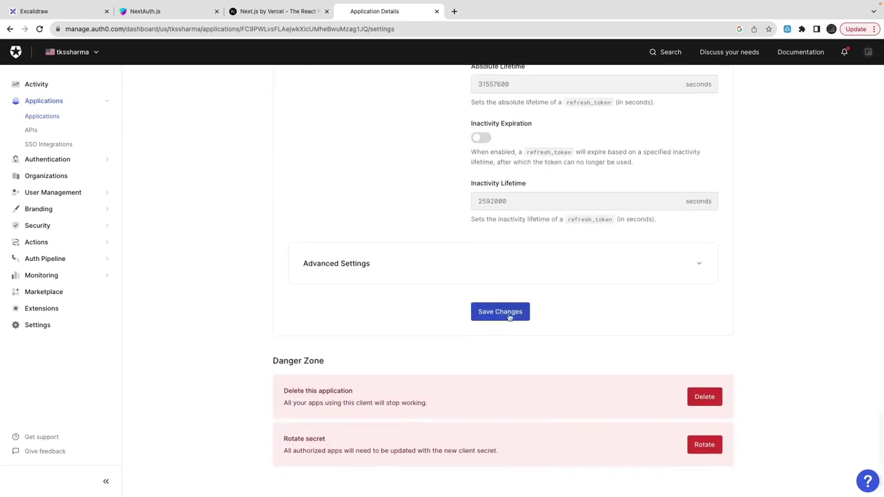
click(703, 396)
text(My App)
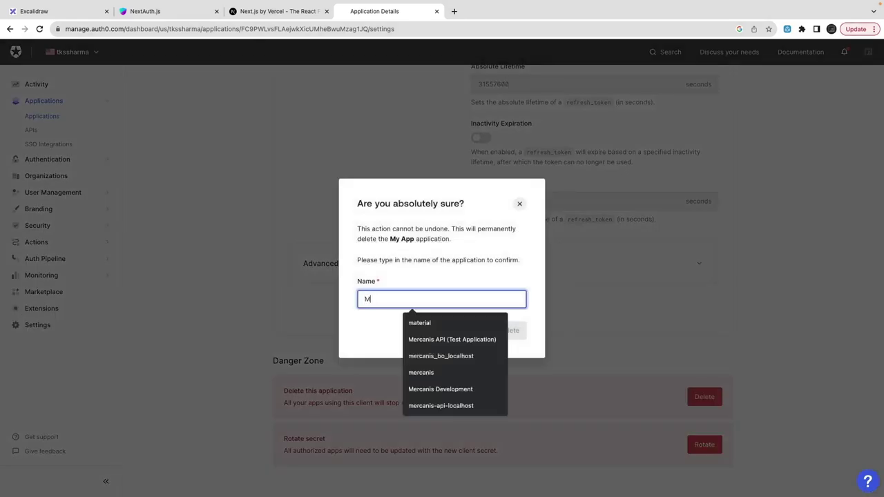
click(509, 331)
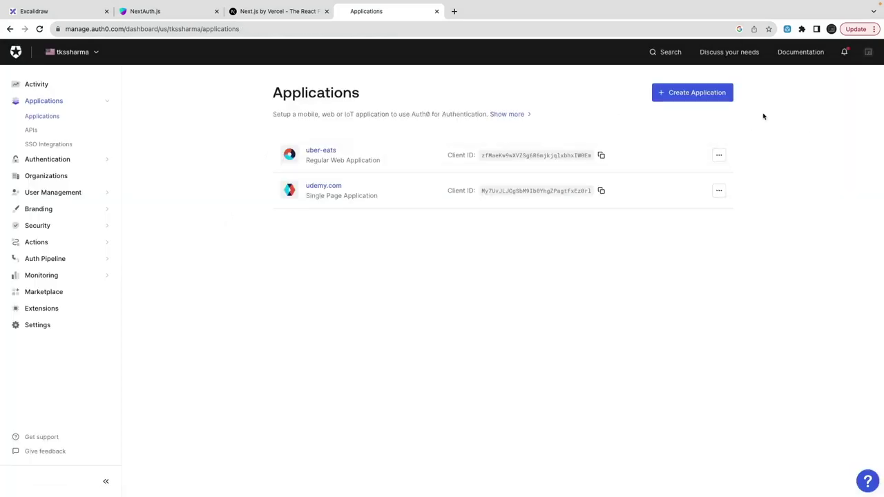
Create a Regular Web Application named udemyv2.com
click(693, 92)
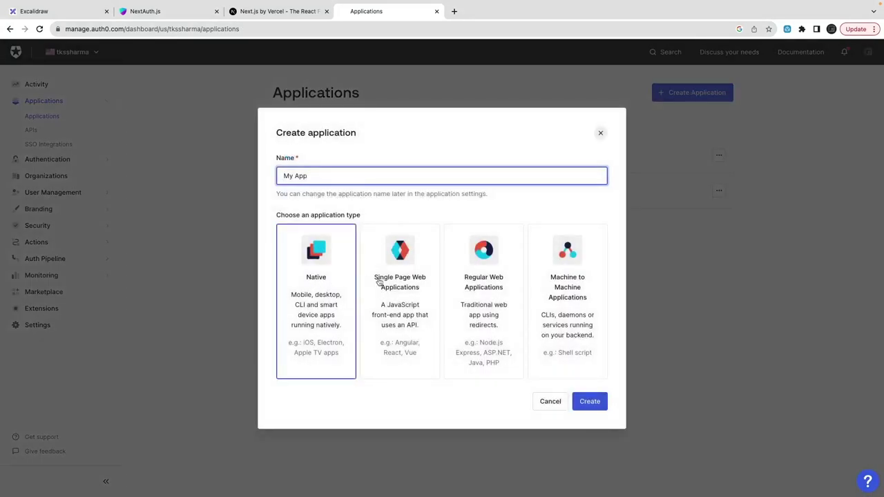
click(452, 301)
triple_click(313, 172)
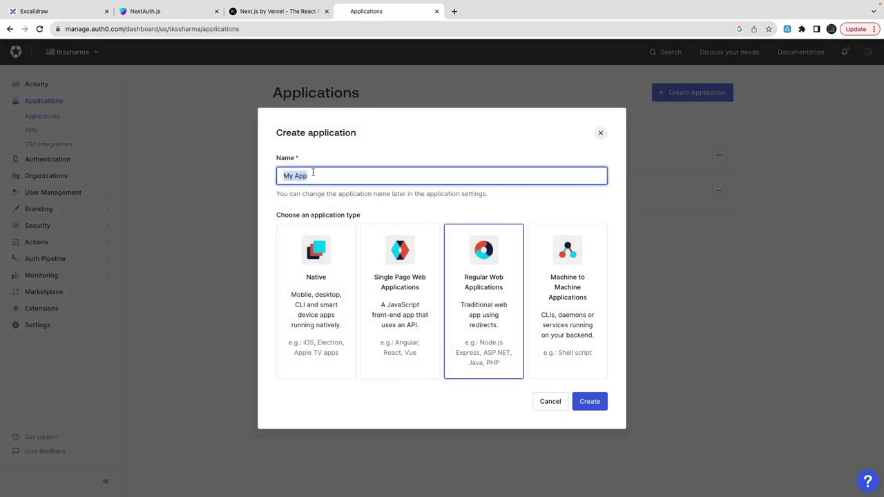
text(udemy)
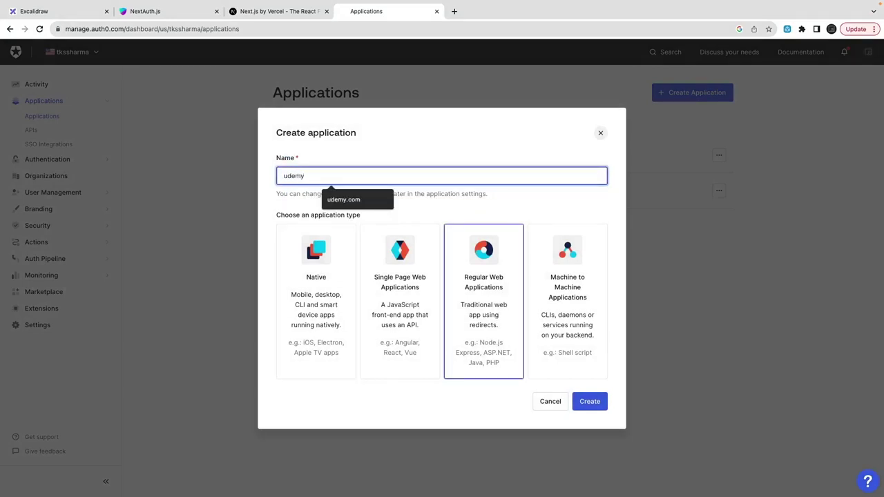
text(.d)
key(BackSpace)
text(com)
text(v2)
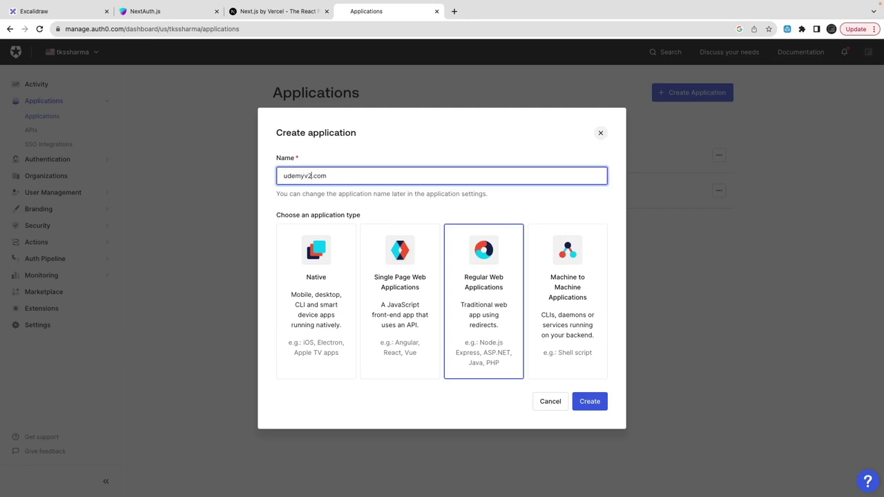
click(588, 401)
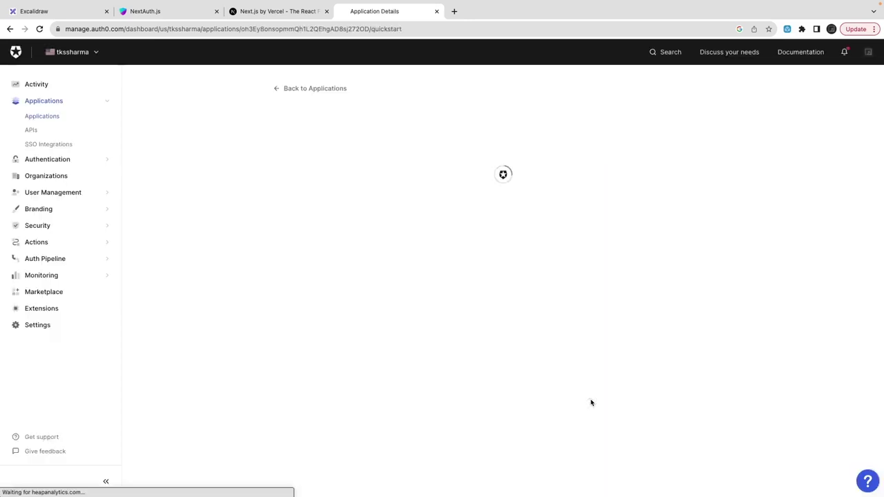
Open the Next.js quickstart for udemyv2.com and read through its environment variables, route handler and component code
scroll(624, 343, down, 3)
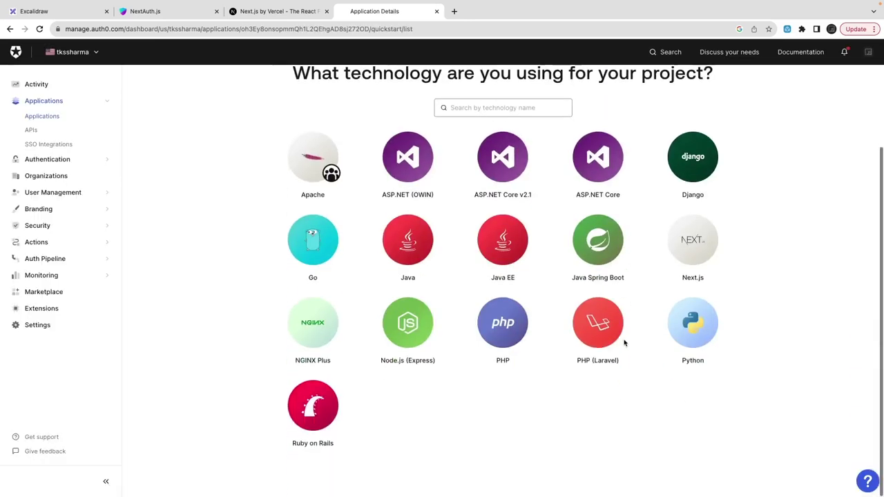
click(693, 240)
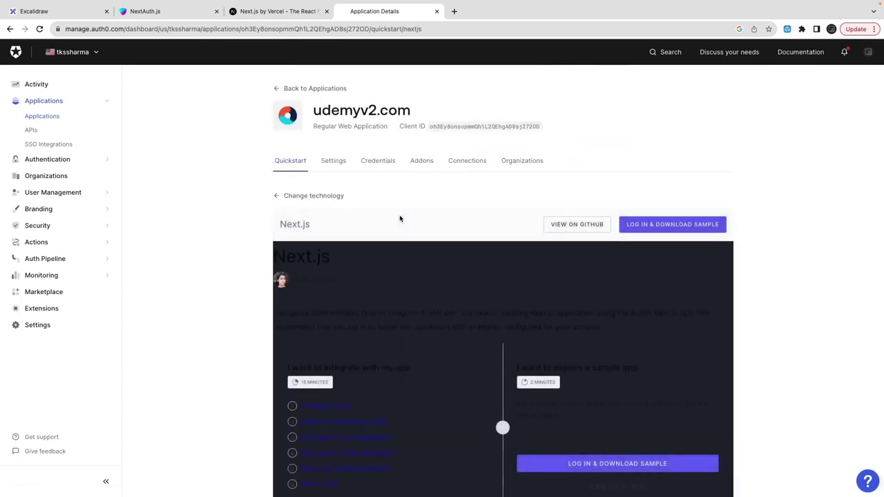
scroll(221, 265, down, 10)
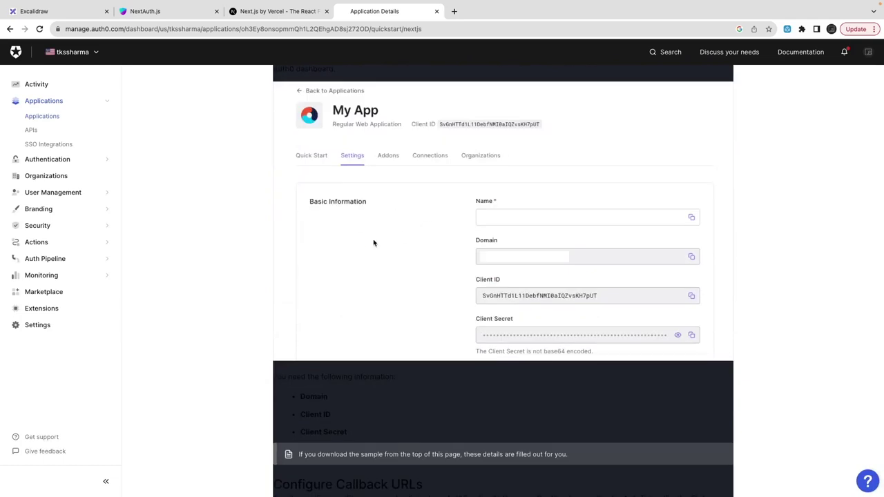
scroll(374, 242, down, 10)
scroll(373, 242, down, 5)
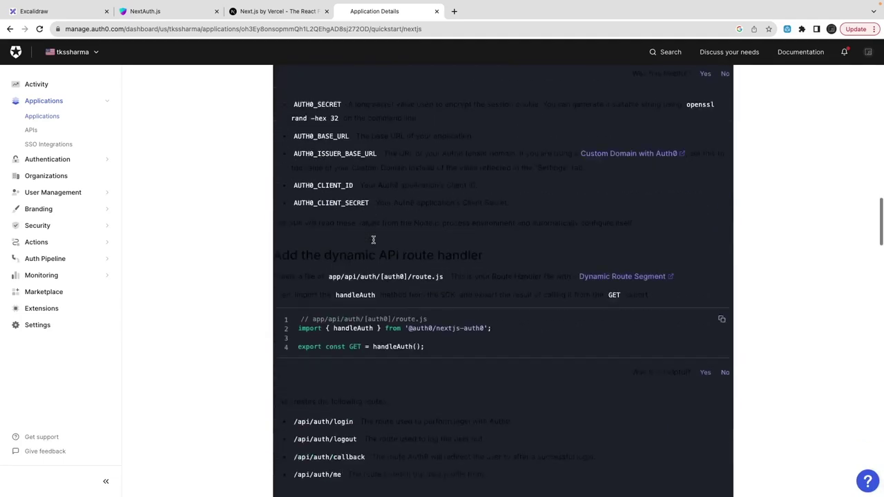
drag(438, 316, 276, 196)
scroll(360, 290, down, 3)
scroll(339, 346, down, 2)
drag(337, 350, 298, 250)
scroll(290, 250, down, 8)
scroll(291, 250, down, 15)
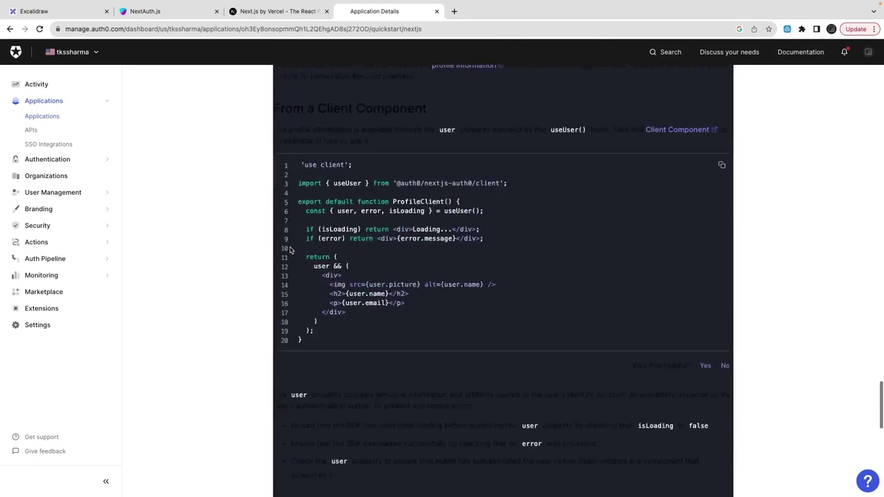
scroll(291, 250, up, 20)
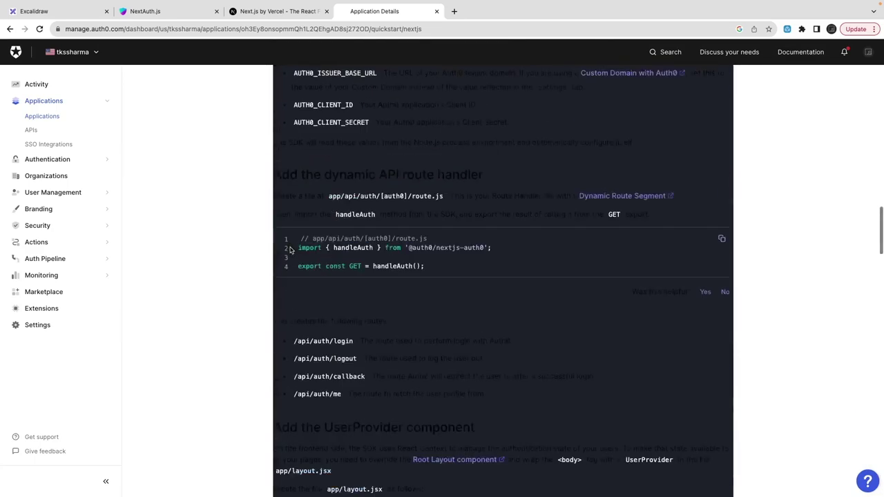
click(332, 162)
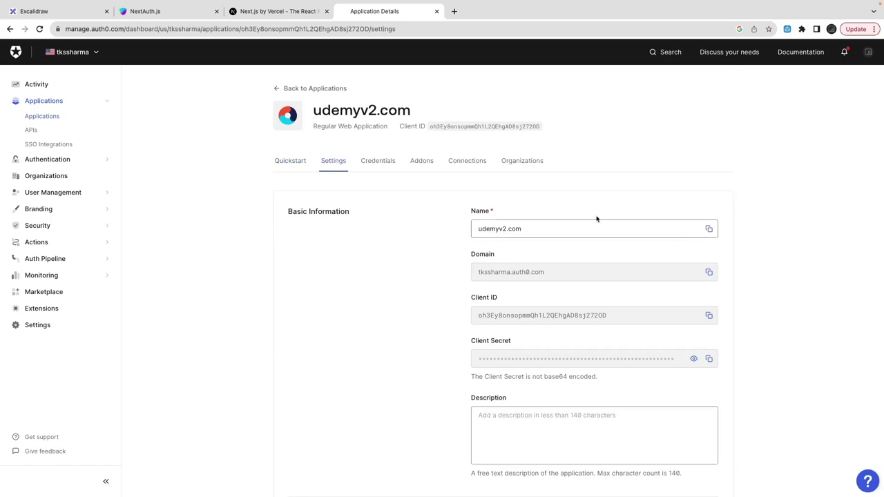
scroll(437, 257, down, 1)
scroll(437, 256, down, 8)
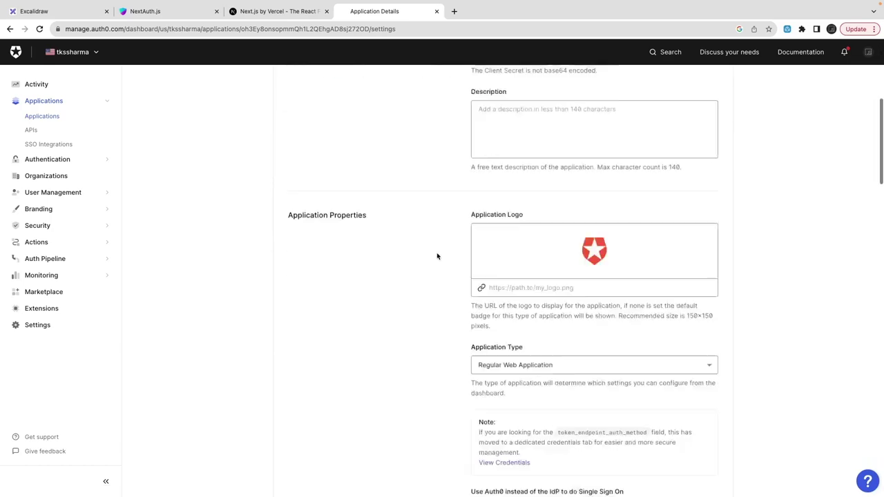
click(486, 244)
click(501, 326)
scroll(502, 325, down, 2)
click(504, 330)
scroll(506, 333, down, 3)
click(516, 320)
text(http://loc)
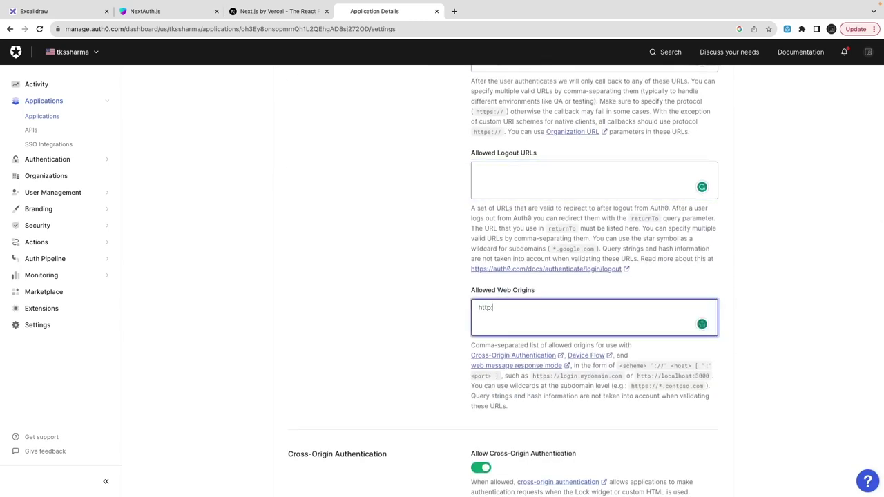
text(alhost:300)
key(super+a)
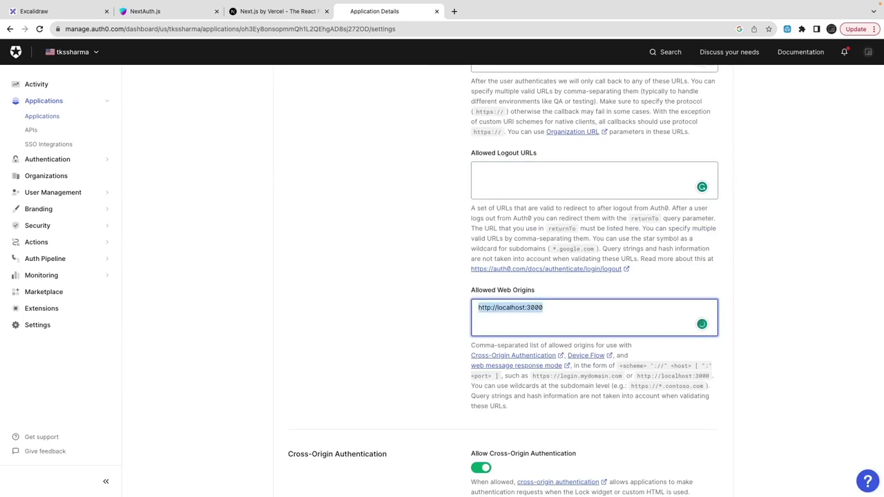
scroll(586, 281, up, 3)
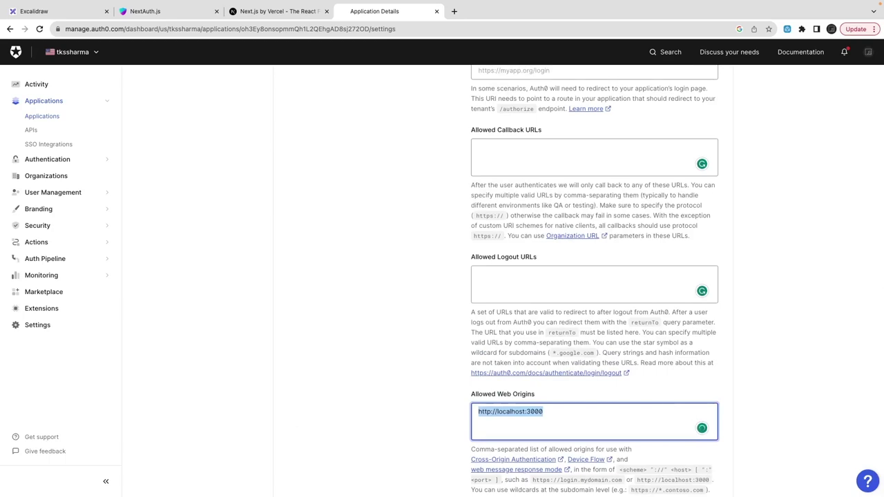
click(507, 170)
text(http://localhost:3000/api/auth/callback/auth0)
key(super+a)
key(super+equal)
key(super+equal)
key(super+equal)
key(super+equal)
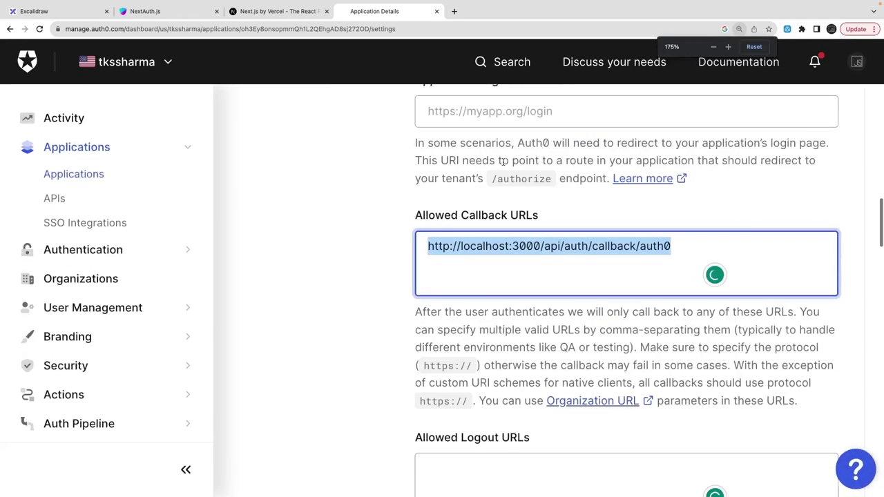
Examine the api/auth/callback/auth0 path of the entered callback URL and restore the page to normal size
click(527, 246)
drag(544, 246, 610, 250)
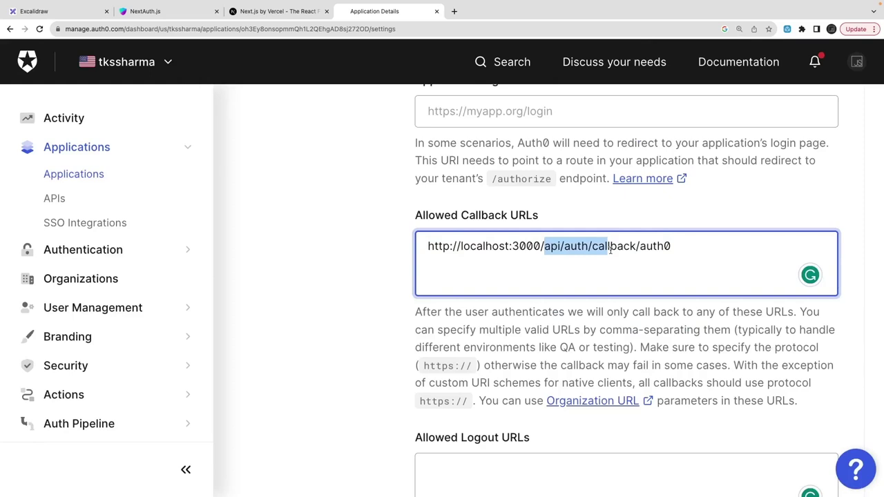
drag(611, 250, 677, 247)
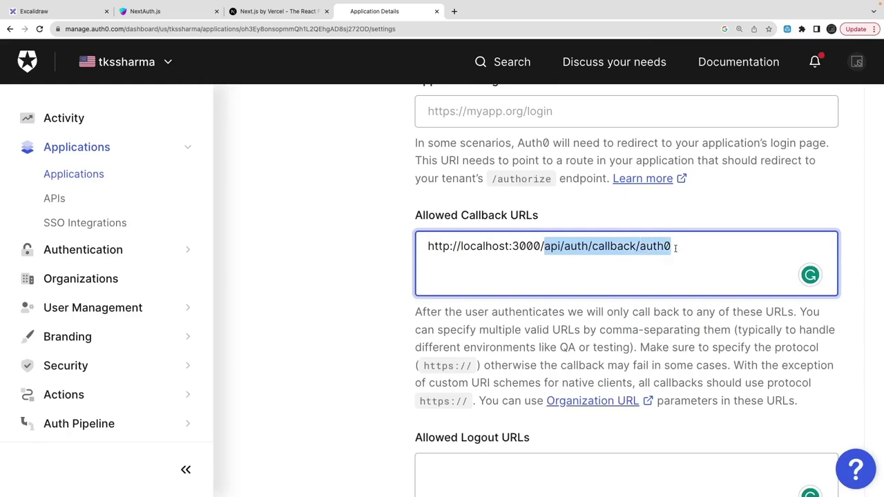
click(323, 168)
click(739, 29)
key(ctrl+minus)
key(ctrl+minus)
key(ctrl+minus)
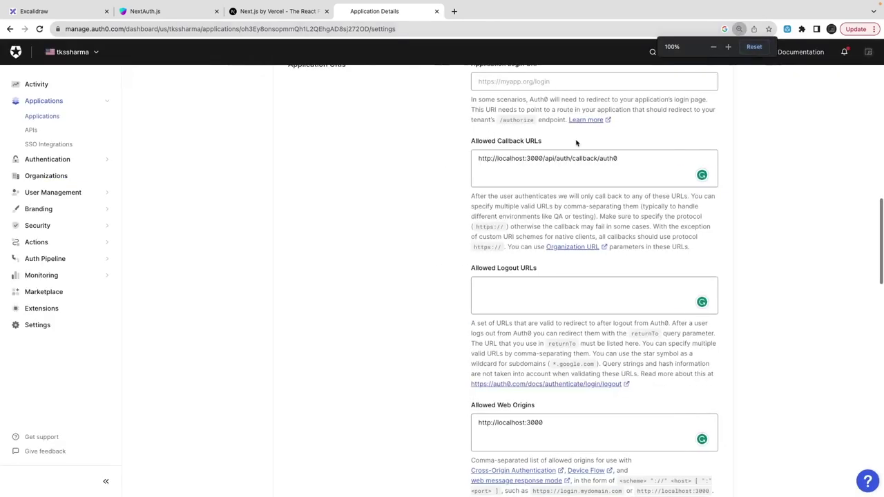
click(509, 285)
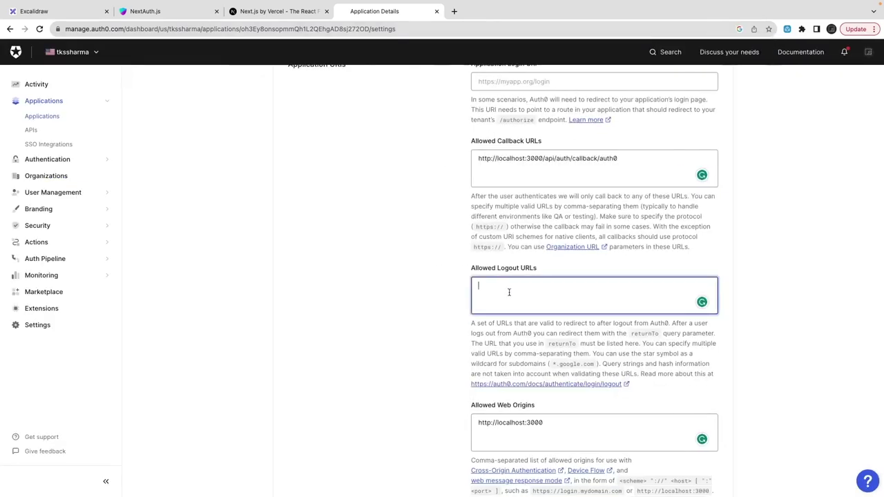
scroll(511, 304, down, 1)
text(http://localhost:3000/api/auth/callback/auth0)
drag(622, 254, 566, 253)
key(ctrl+a)
key(BackSpace)
key(ctrl+z)
key(Return)
Return to the udemyv2.com application settings and save the changes
click(304, 169)
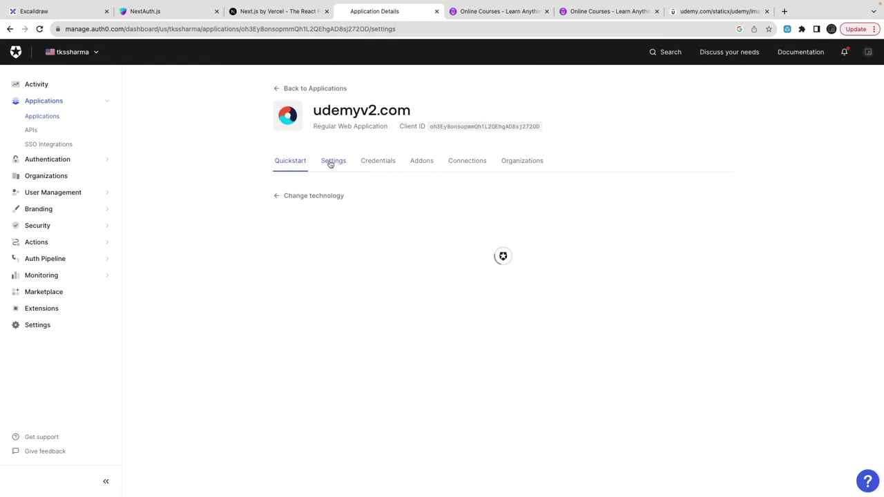
click(332, 162)
scroll(450, 232, down, 20)
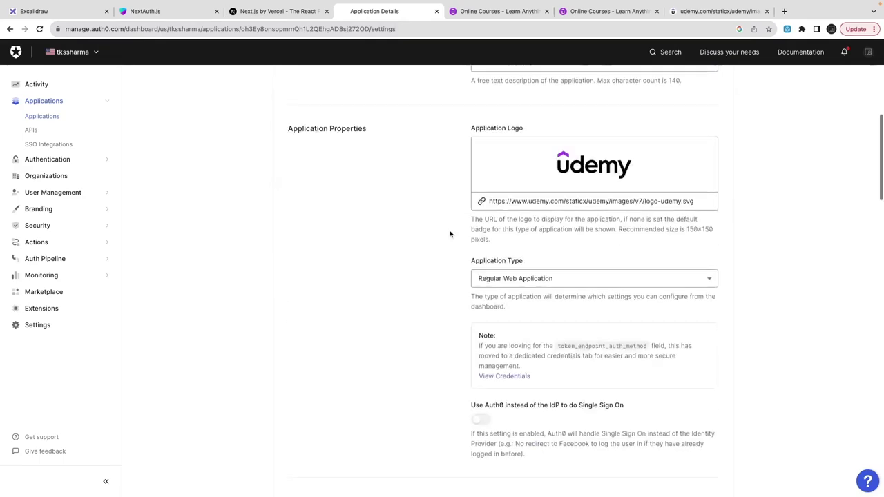
click(488, 313)
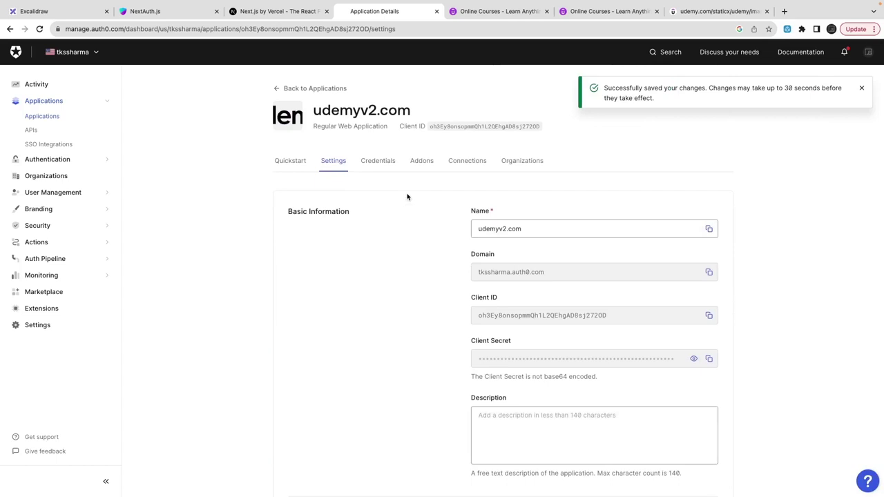
Review the udemyv2.com application's credentials, addons, enabled connections and organizations
click(379, 162)
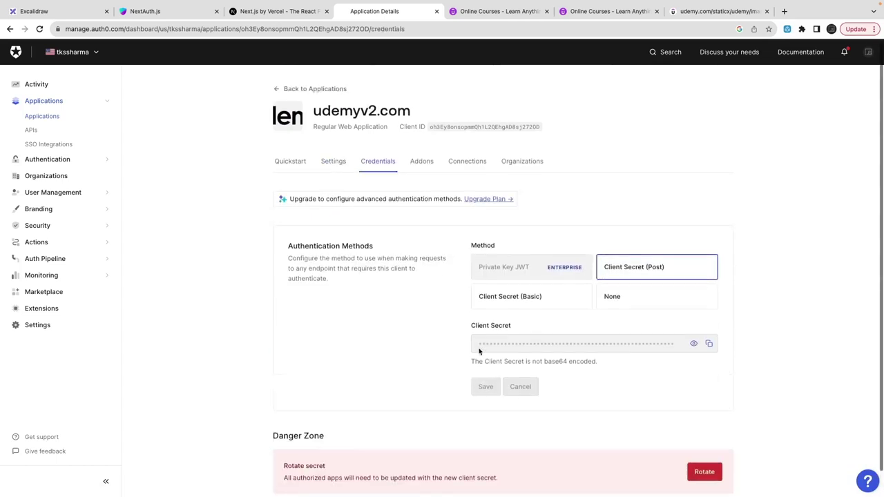
click(421, 162)
click(463, 164)
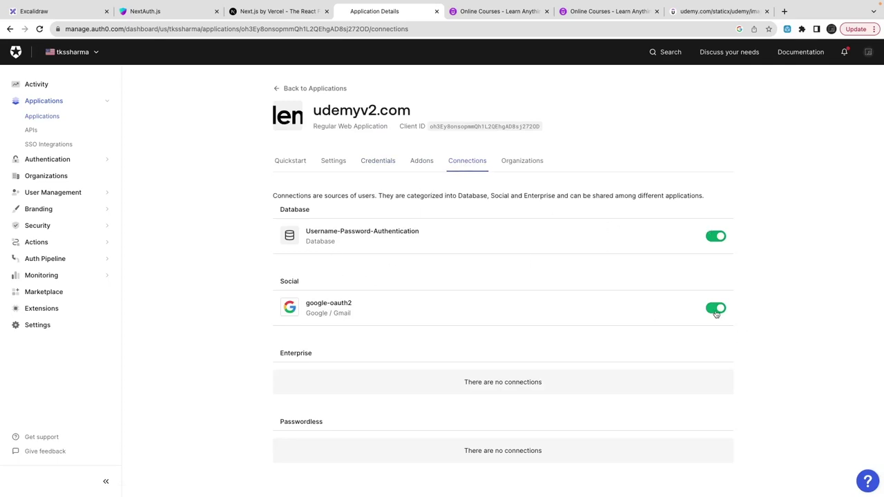
click(528, 170)
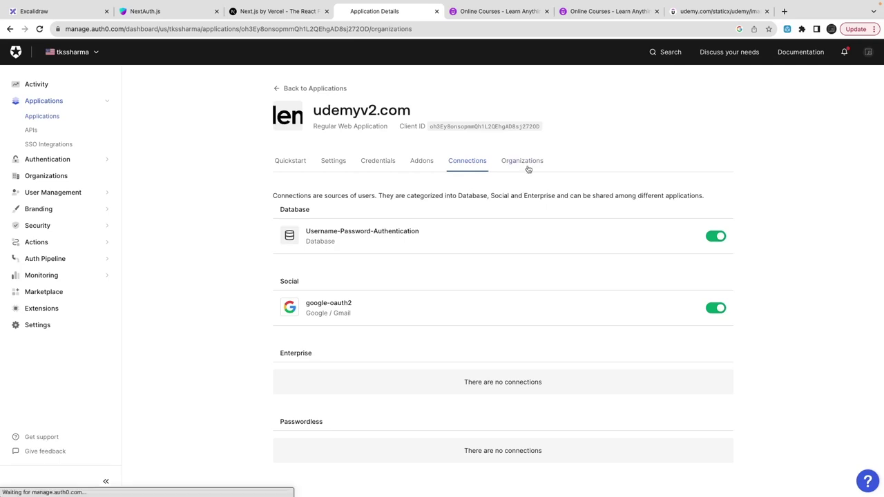
click(283, 166)
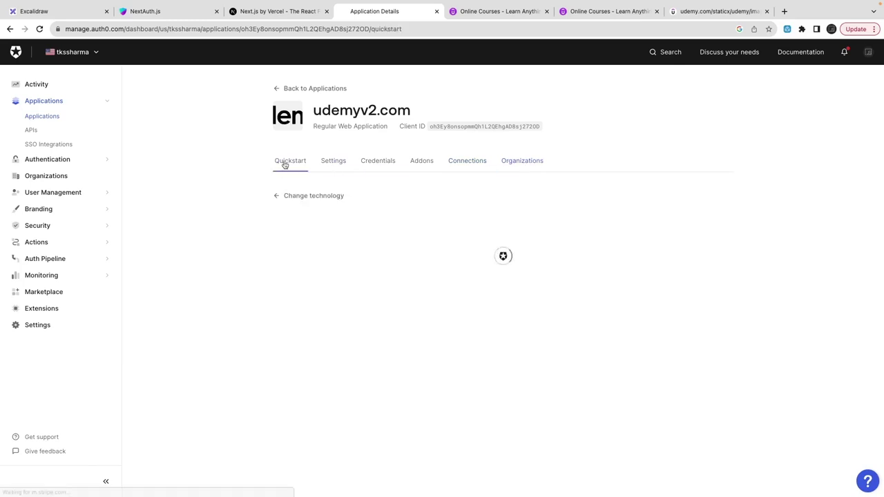
Review the domain, client ID and client secret in the basic information of the udemyv2.com settings
click(326, 166)
drag(553, 276, 474, 274)
drag(619, 317, 473, 316)
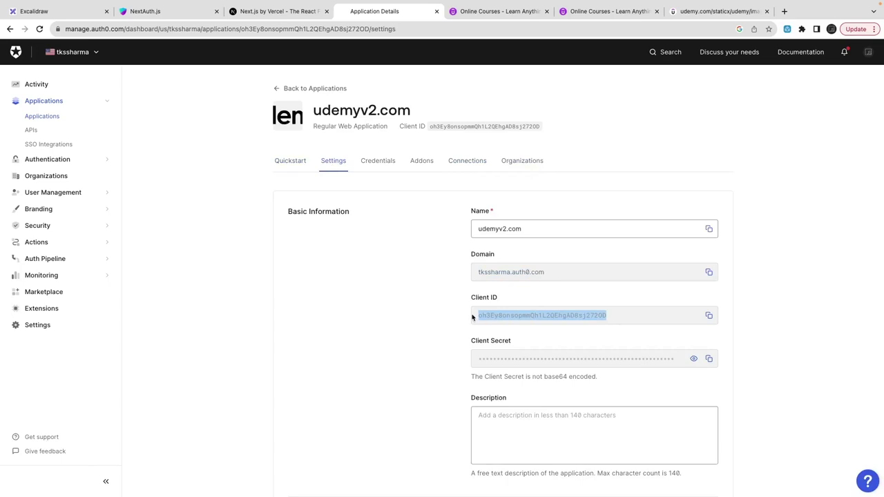
click(542, 359)
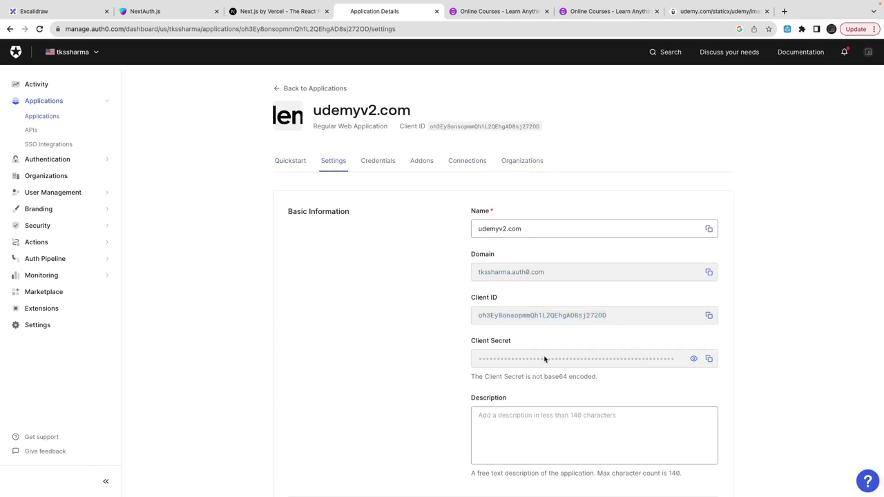
click(693, 360)
click(693, 361)
Check the NextAuth.js Auth0 provider example, and in VS Code expand the app folder of the udemy.com project
key(super+Tab)
text(pnpm)
key(super+Tab)
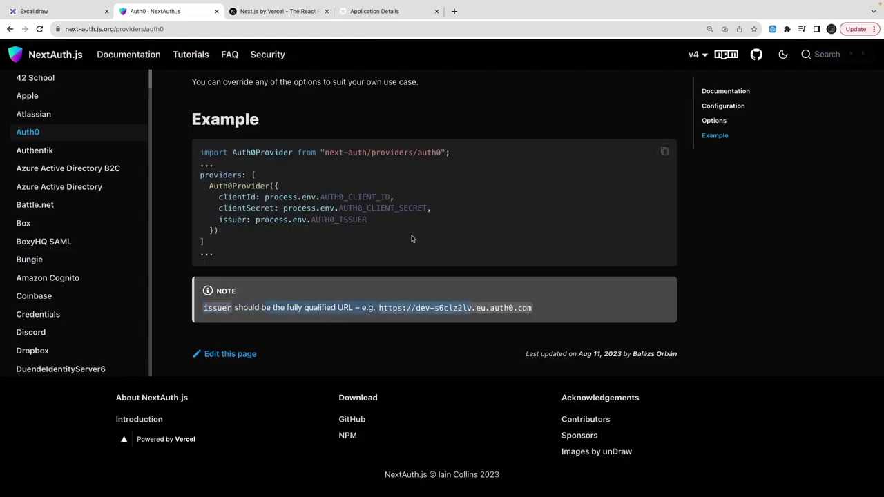
scroll(413, 239, up, 2)
key(super+Tab)
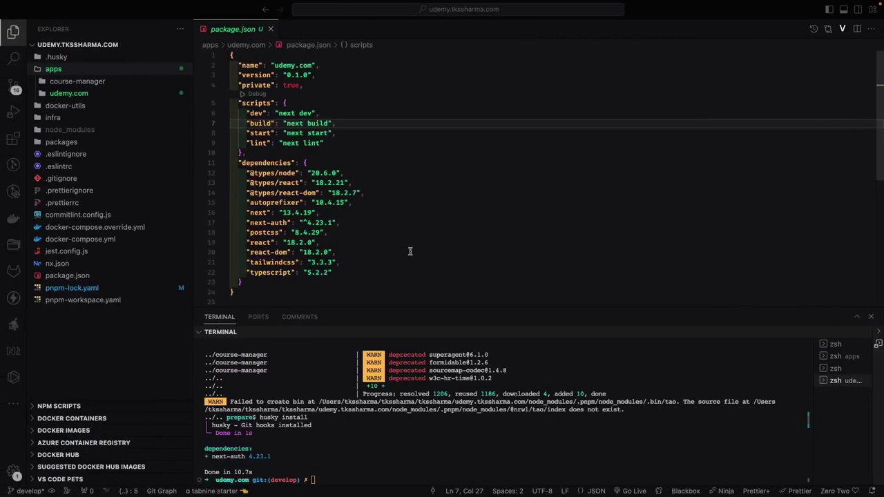
click(68, 93)
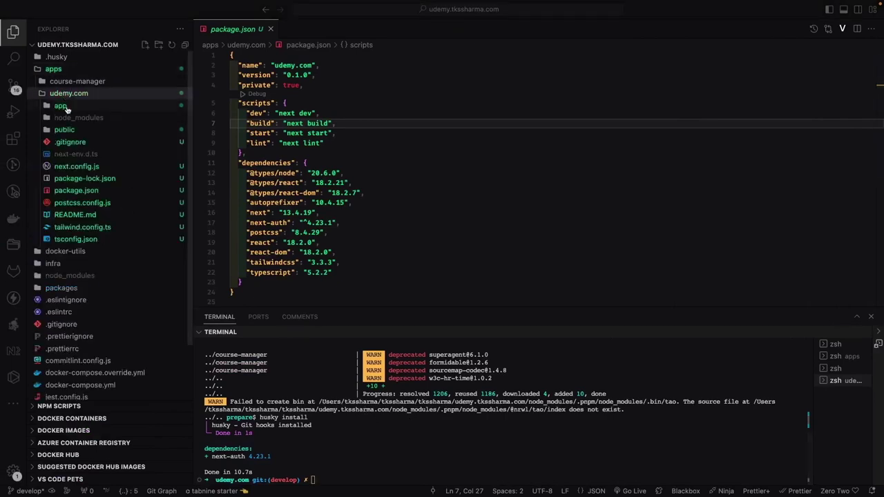
click(62, 107)
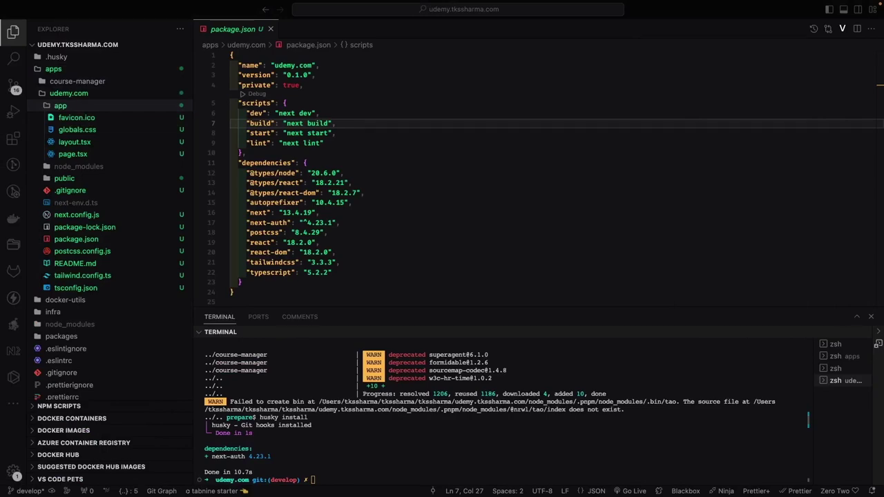
Switch to Excalidraw and go through the nextAuth setup notes on the /api/auth/[...nextauth]/route.ts route and the auth options
key(super+Tab)
double_click(505, 336)
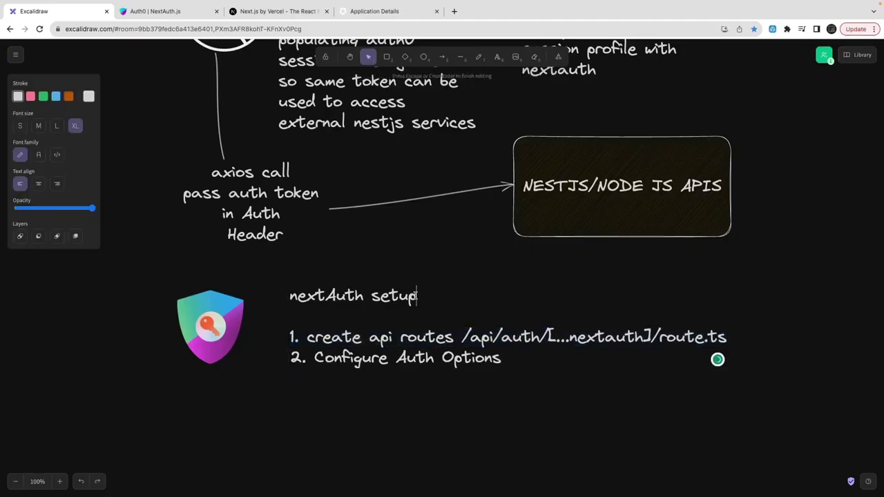
double_click(356, 337)
click(366, 337)
drag(461, 337, 727, 338)
click(381, 337)
drag(397, 358, 501, 358)
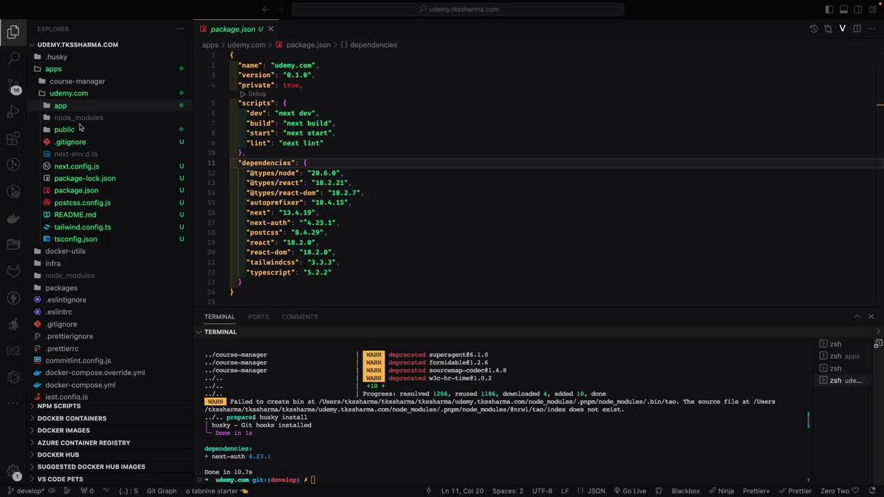
In VS Code, create a folder named api inside the app folder of udemy.com
click(68, 107)
click(68, 107)
right_click(69, 107)
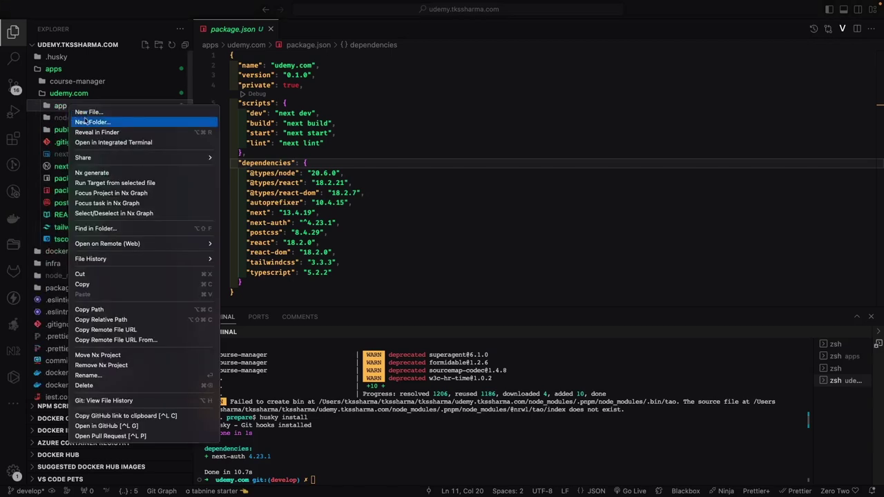
click(91, 122)
text(api)
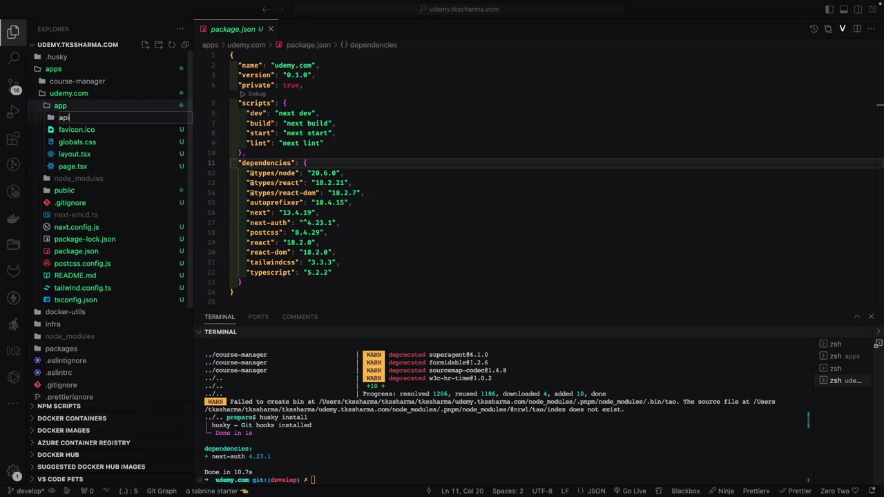
key(Return)
Create an auth folder inside api and a [...nextauth] folder inside auth
right_click(83, 116)
click(102, 130)
text(auth)
key(Return)
right_click(88, 123)
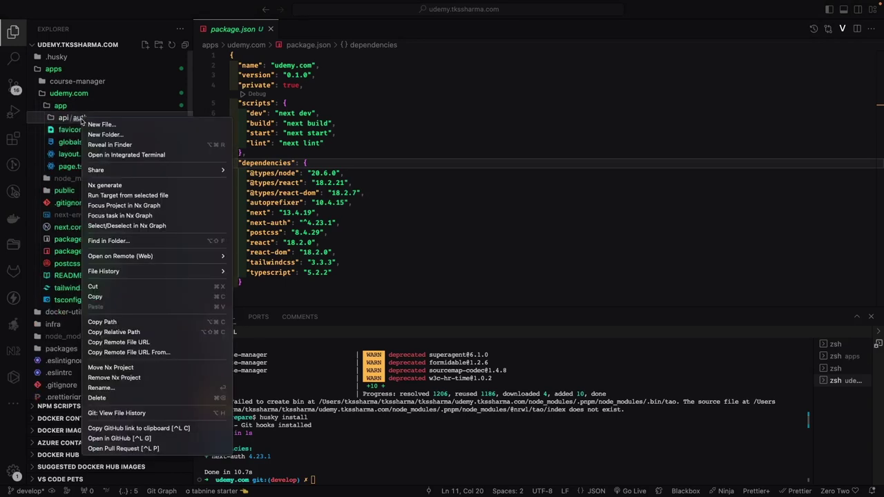
click(102, 135)
text([...nextauth)
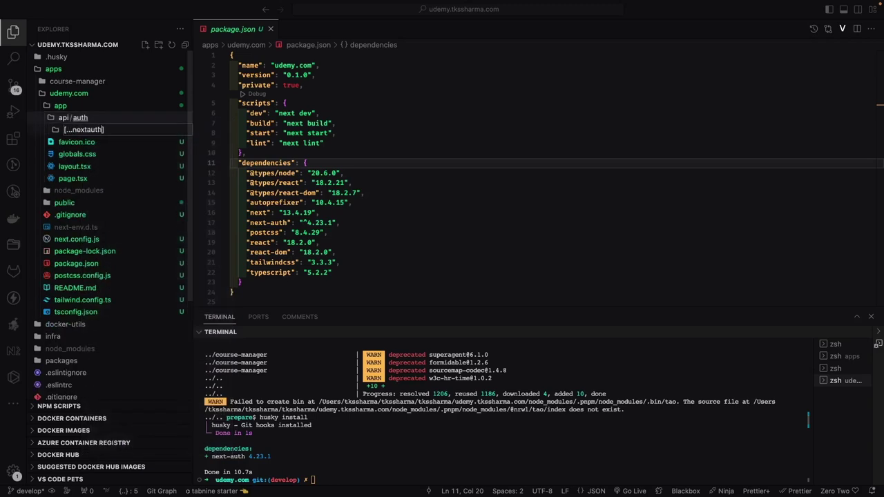
key(Return)
Create route.ts in [...nextauth], exporting a NextAuth(authOptions) handler as GET and POST, with authOptions imported from @/lib/auth
right_click(117, 118)
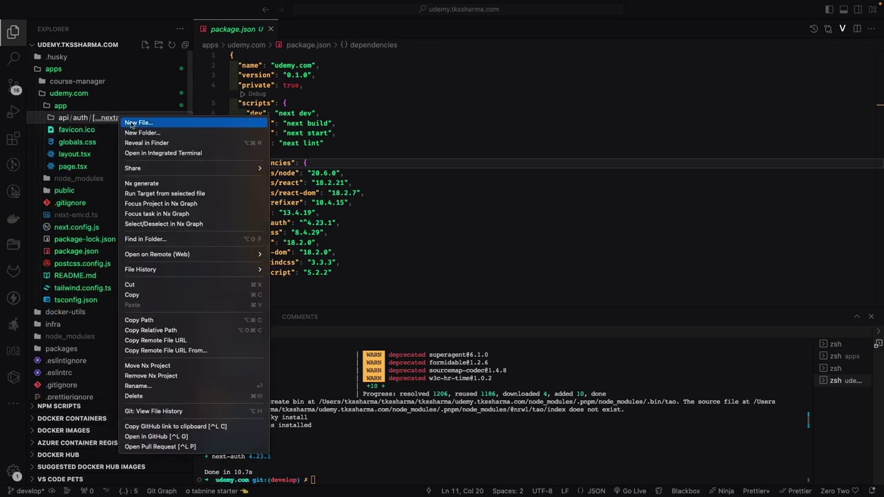
click(130, 120)
text(route.ts)
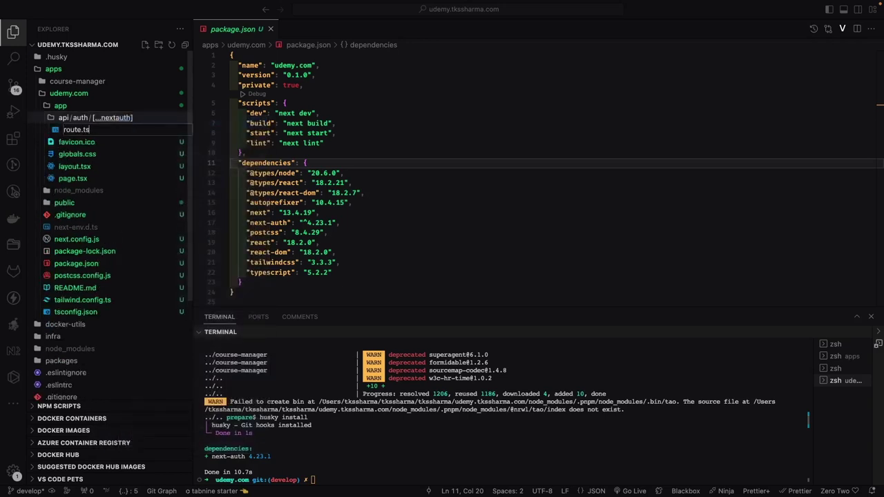
key(Return)
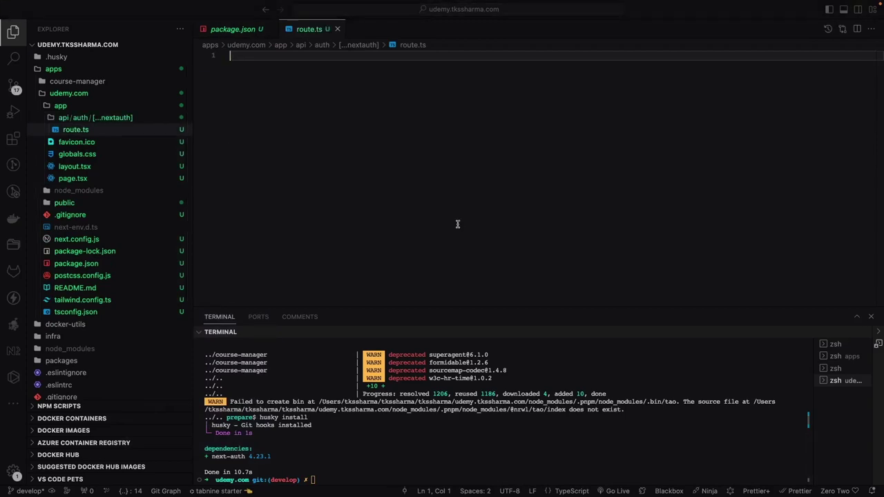
text(import { authOptions } from "@/lib/auth"; import NextAuth from "next-auth";  const handler = NextAuth(authOptions); export { handler as GET, handler as POST };)
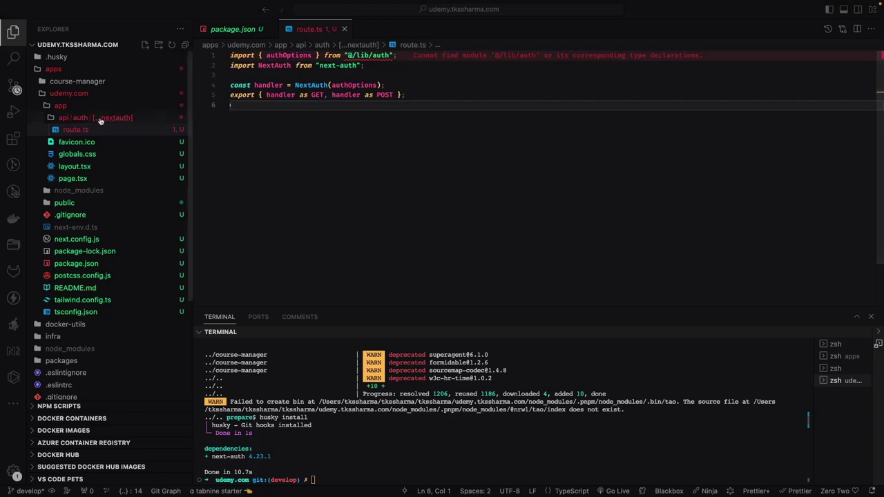
Create a lib folder inside app and add an auth.ts file to it
click(60, 105)
right_click(60, 106)
click(69, 122)
text(lib)
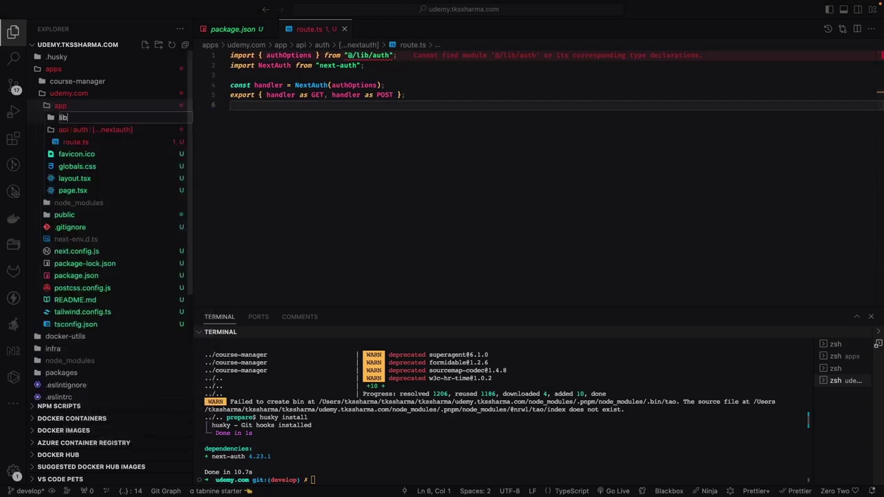
key(Return)
right_click(76, 143)
click(76, 144)
text(auth.ts)
key(Return)
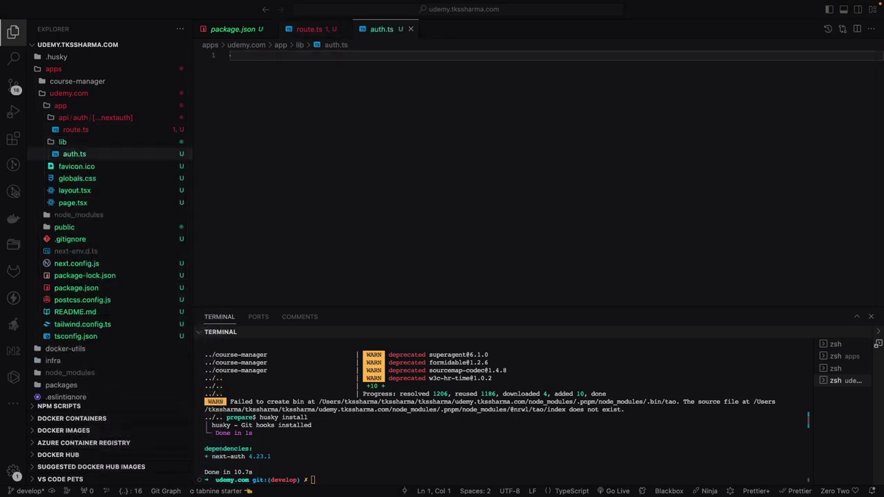
Import NextAuthOptions from next-auth, CredentialsProvider from next-auth/providers/credentials and Auth0Provider from next-auth/providers/auth0 in auth.ts
text(import type { NextAuthOptions } from "next-auth";)
click(433, 74)
key(Return)
text(import Cre)
key(Down)
key(Down)
key(Down)
key(Down)
key(Down)
key(Down)
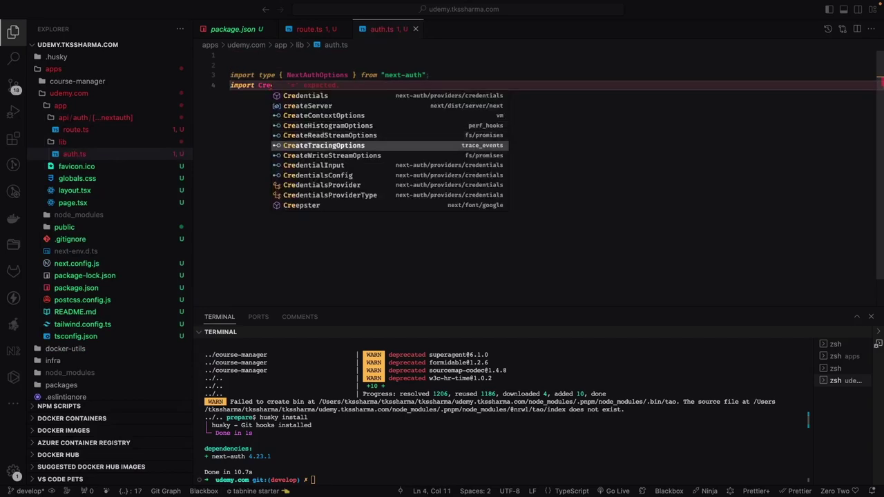
key(Return)
click(272, 94)
text(import Auth0Provider from "next-auth/providers/auth0";)
Export an authOptions constant of type NextAuthOptions with the session strategy 'jwt' and an empty providers array
key(Return)
key(Return)
key(Return)
text(export const)
text(authOptions: NextAuthOptions = {   session: {     strategy: 'jwt'   },)
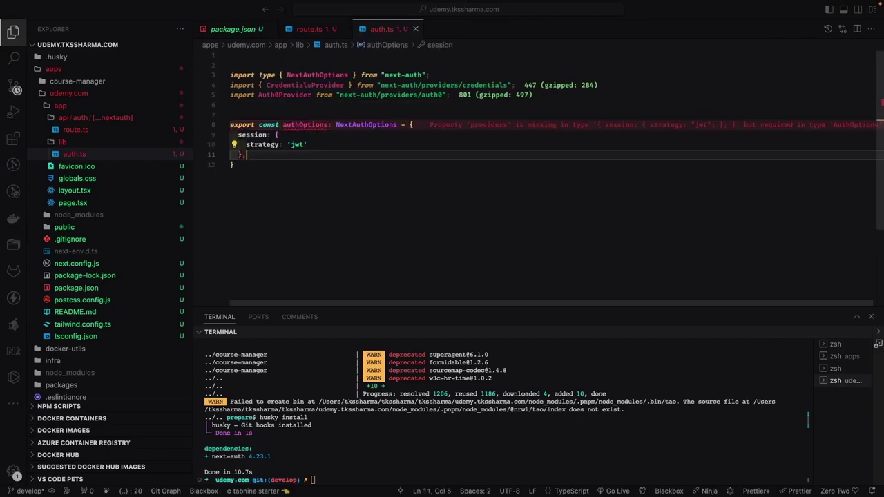
text(pro)
key(Return)
text(:)
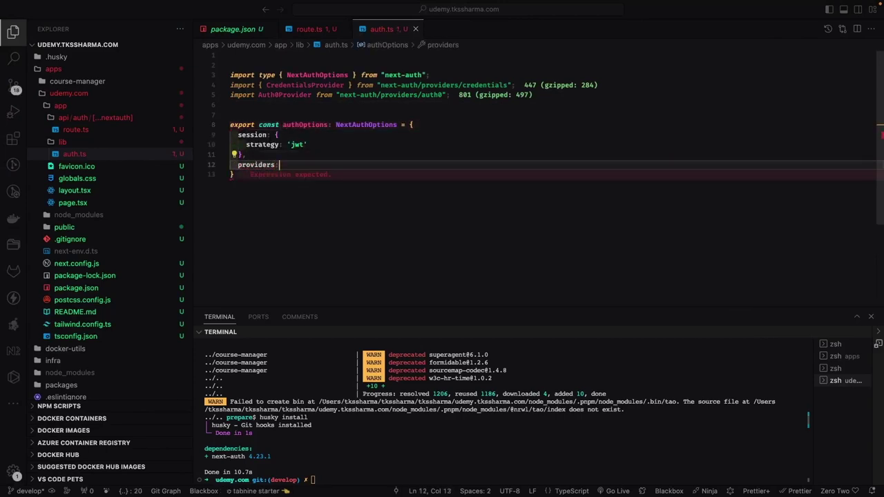
text( [)
key(Return)
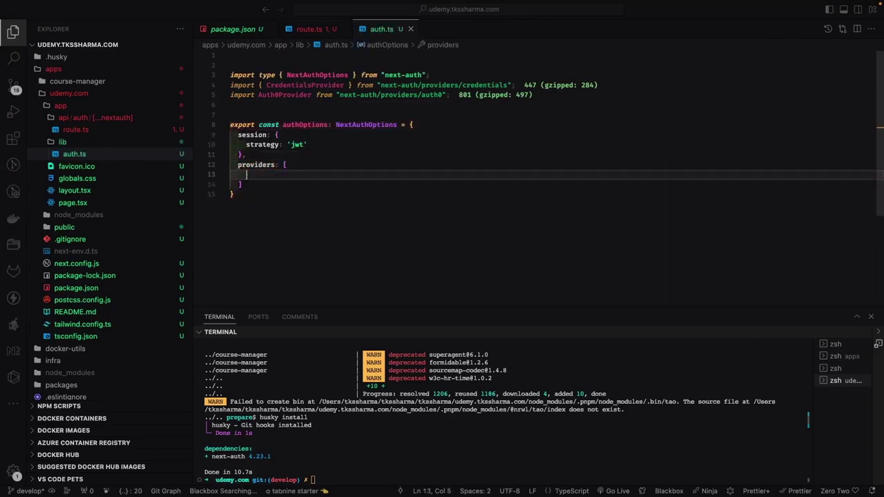
Add Auth0Provider to the providers array, using the documentation example's clientId, clientSecret and issuer from the AUTH0 environment variables
text(Auth)
key(Return)
key(super+Tab)
drag(220, 268, 209, 222)
key(super+c)
key(super+Tab)
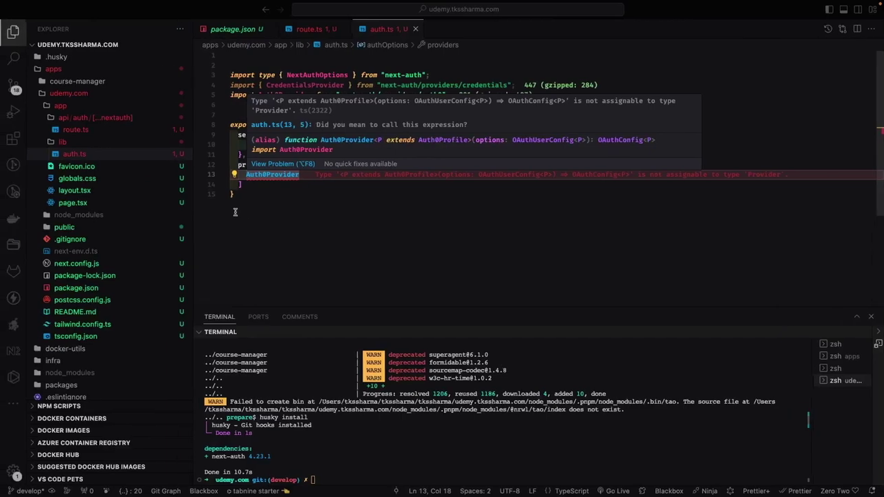
double_click(273, 174)
key(super+v)
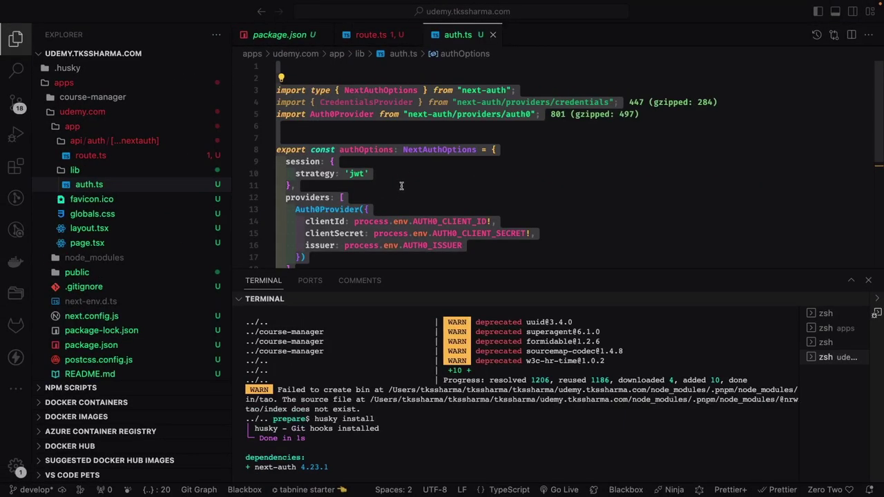
Clear the code selection in auth.ts and shrink the terminal to show the whole authOptions definition
click(401, 185)
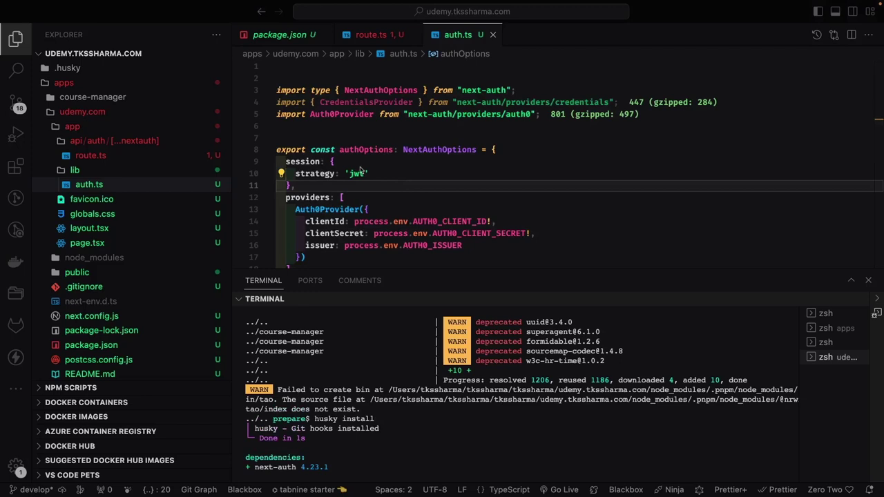
key(Up)
key(Up)
drag(327, 274, 345, 372)
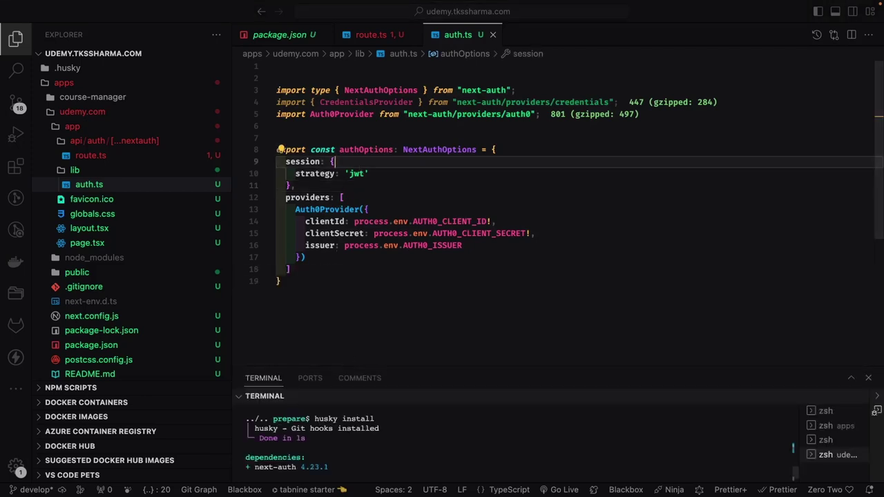